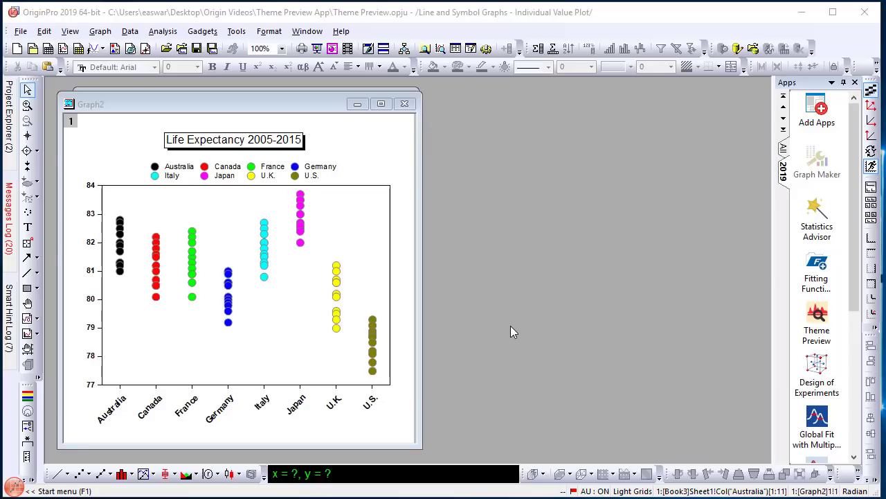
Step: Open the Tools menu over the Life Expectancy graph
{"action": "left_click", "coordinate": [239, 32]}
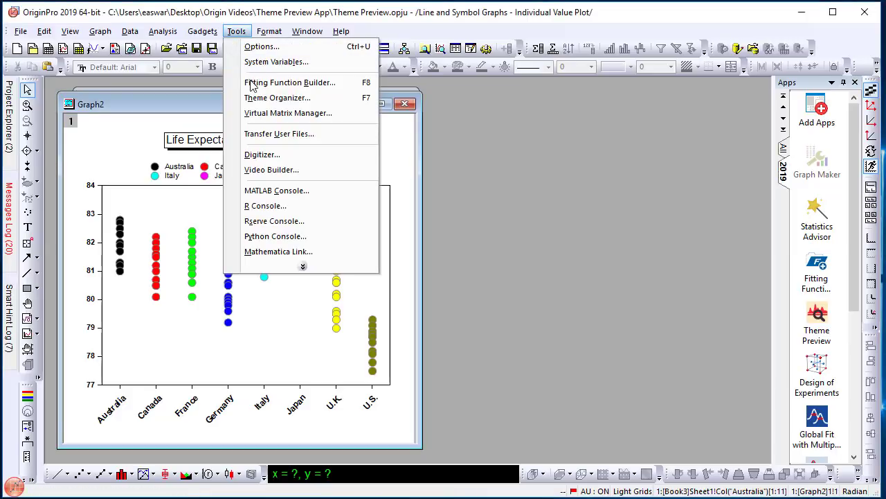
{"action": "left_click", "coordinate": [256, 100]}
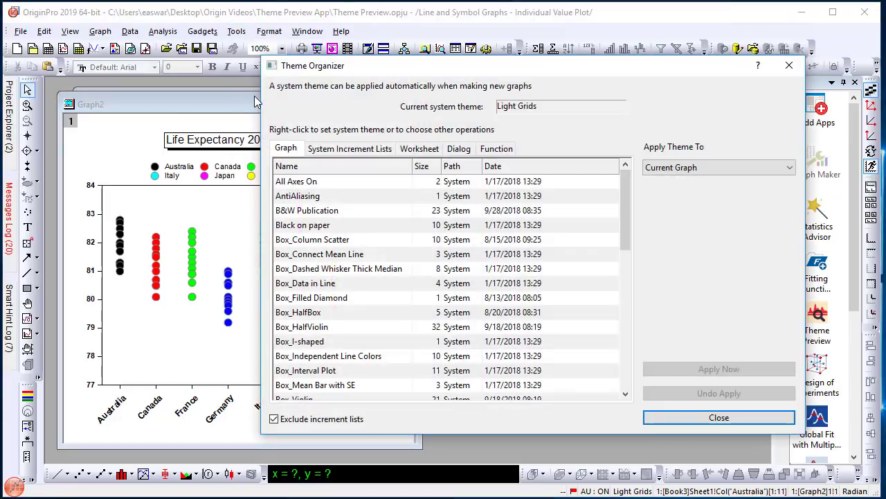
{"action": "left_click_drag", "start_coordinate": [620, 237], "coordinate": [621, 318]}
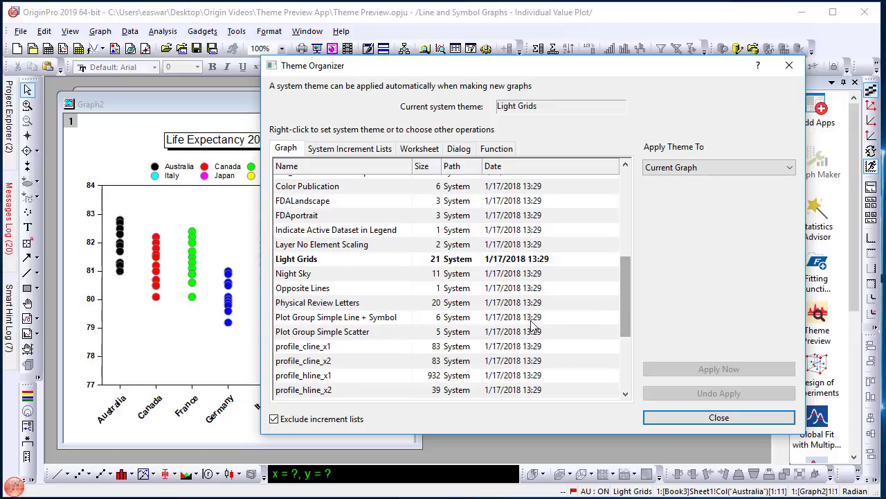
{"action": "left_click", "coordinate": [291, 215]}
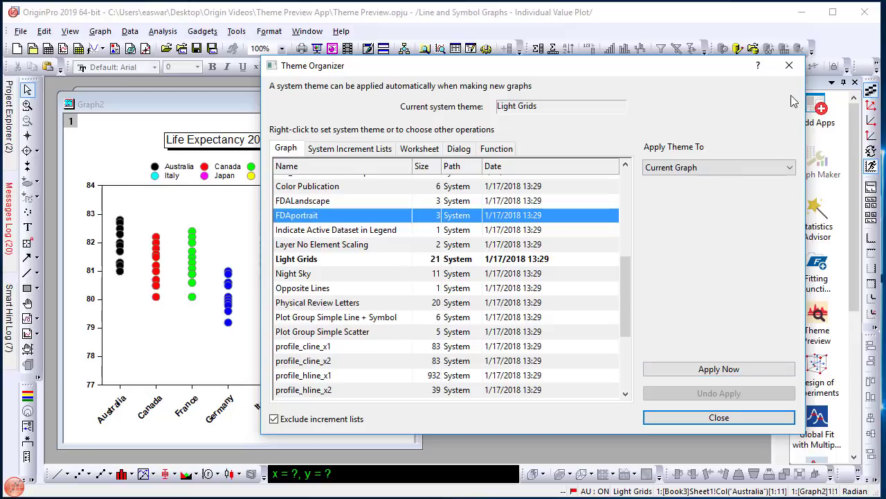
{"action": "left_click", "coordinate": [790, 66]}
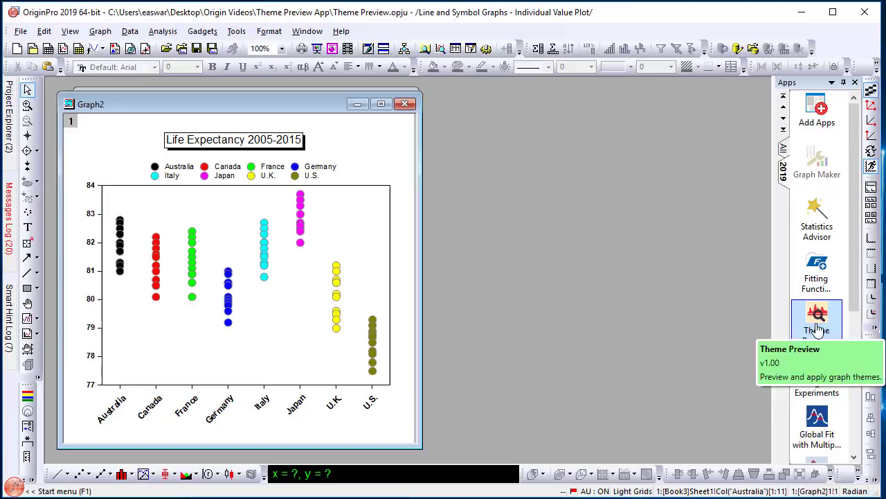
Step: Launch the Theme Preview app from the Apps gallery for the Life Expectancy graph
{"action": "left_click", "coordinate": [819, 329]}
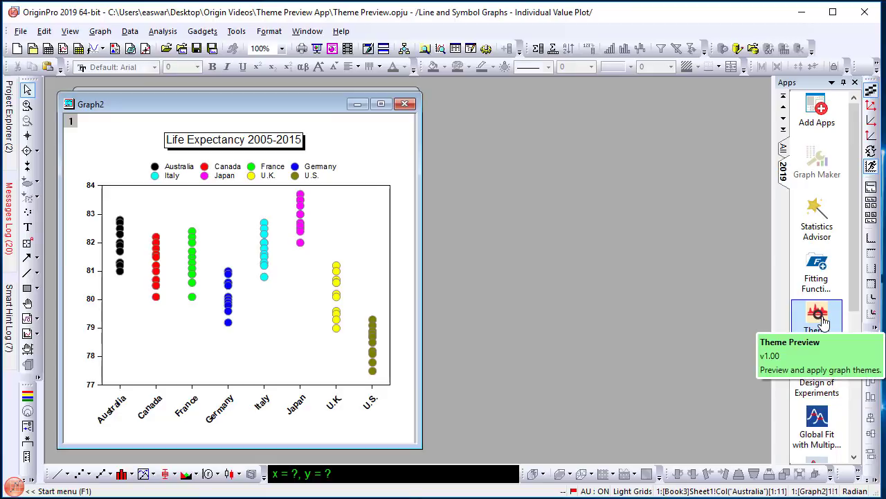
{"action": "left_click", "coordinate": [822, 322]}
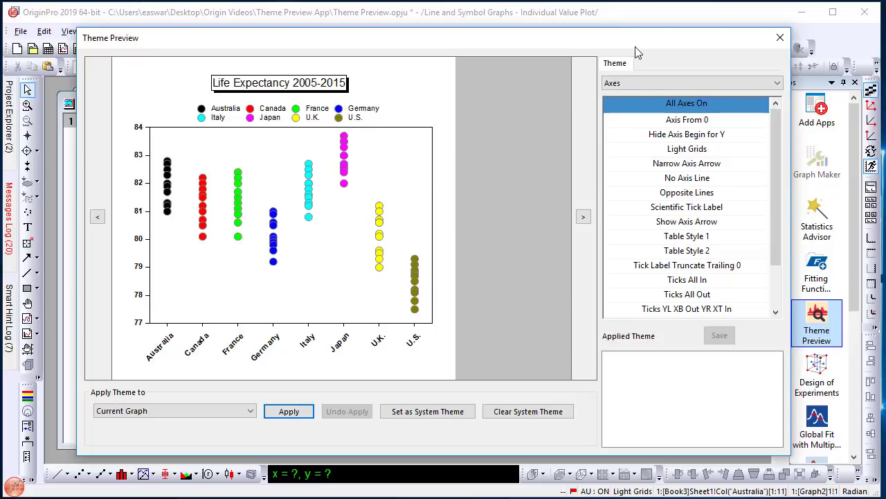
Step: In the Axes themes, preview Axis From 0, then apply Ticks All In
{"action": "left_click", "coordinate": [624, 86]}
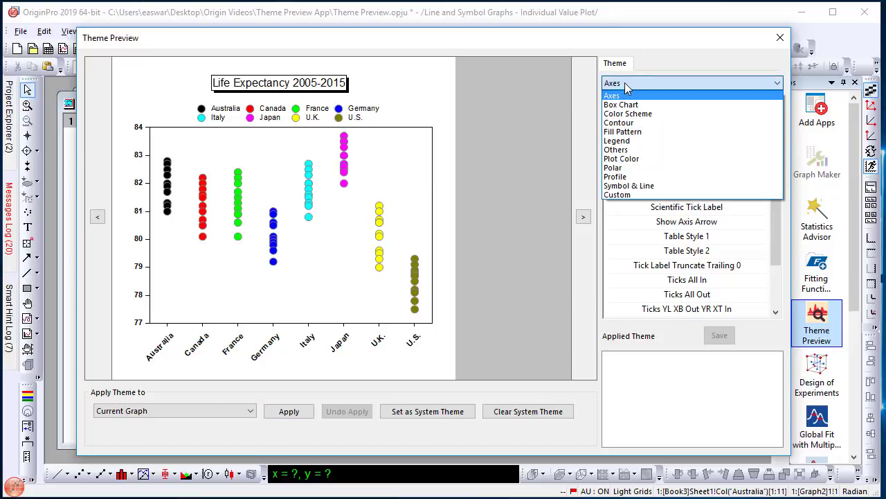
{"action": "left_click", "coordinate": [626, 88]}
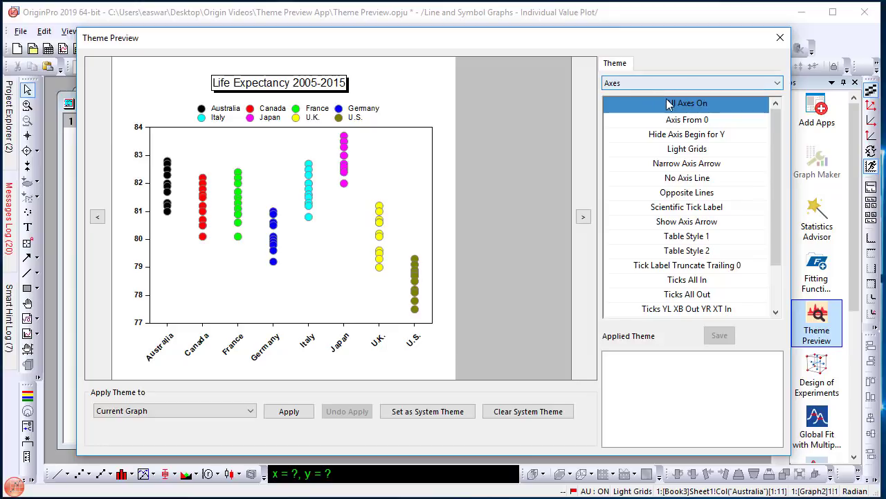
{"action": "left_click", "coordinate": [684, 123]}
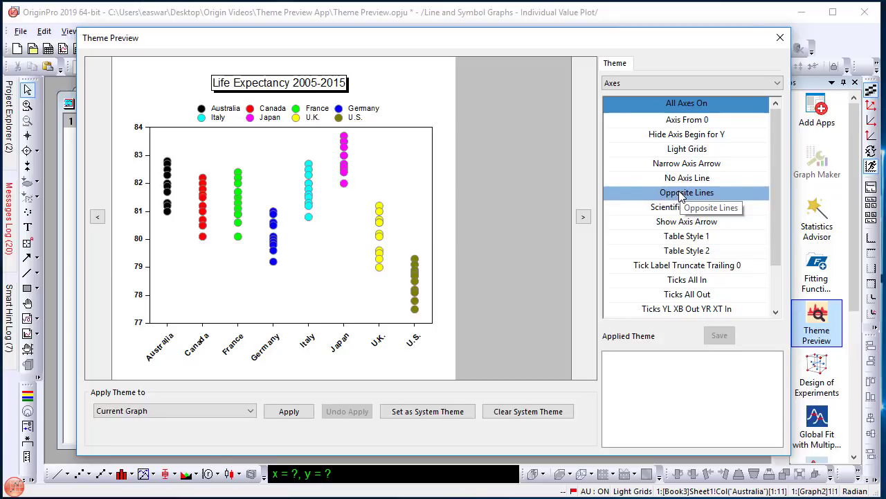
{"action": "left_click", "coordinate": [696, 284]}
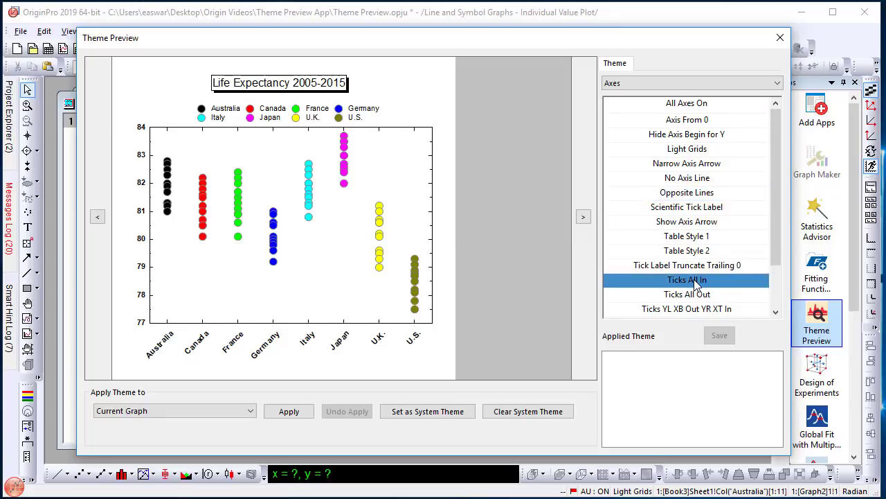
{"action": "left_click", "coordinate": [296, 414]}
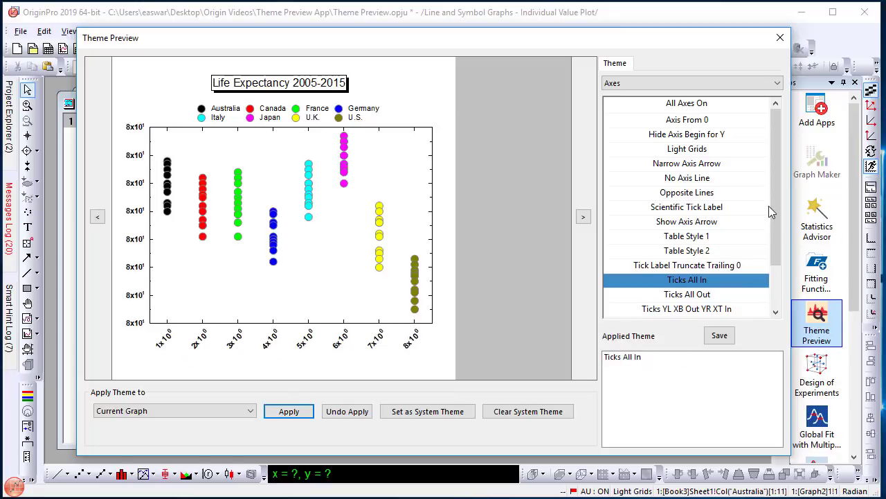
Step: Apply the X Tick Label Rotate 90 axes theme to make country labels vertical
{"action": "left_click_drag", "start_coordinate": [778, 203], "coordinate": [770, 256]}
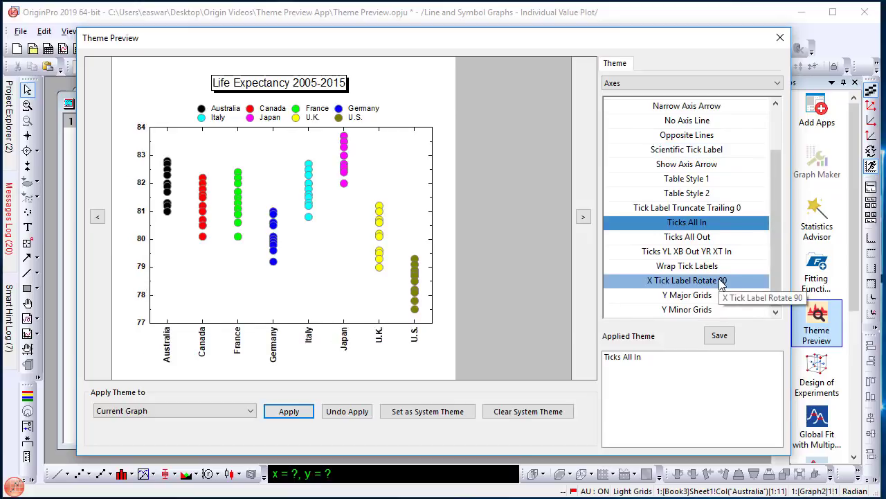
{"action": "left_click", "coordinate": [721, 282]}
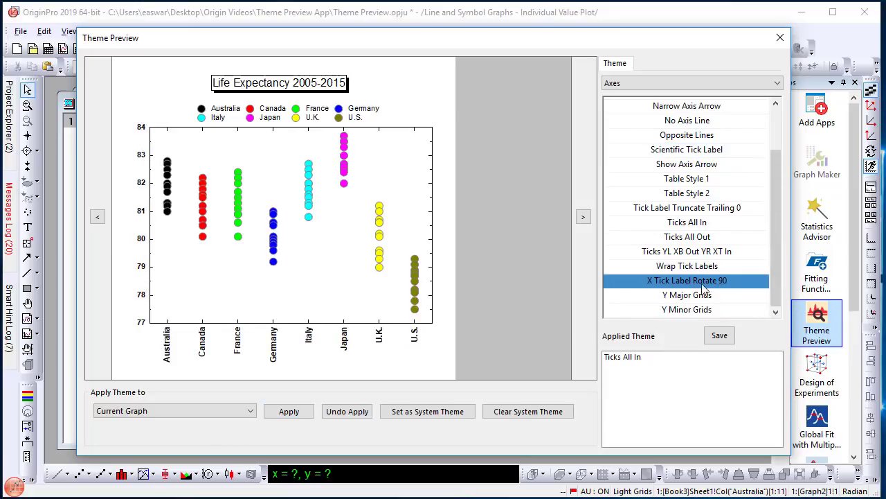
{"action": "left_click", "coordinate": [296, 414]}
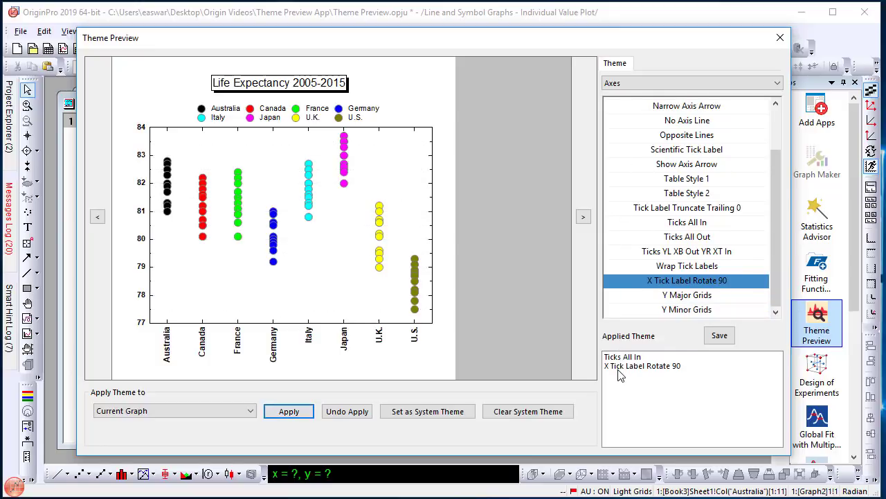
Step: Apply Color Scheme Q02 from the Color Scheme category to the graph
{"action": "left_click", "coordinate": [630, 86]}
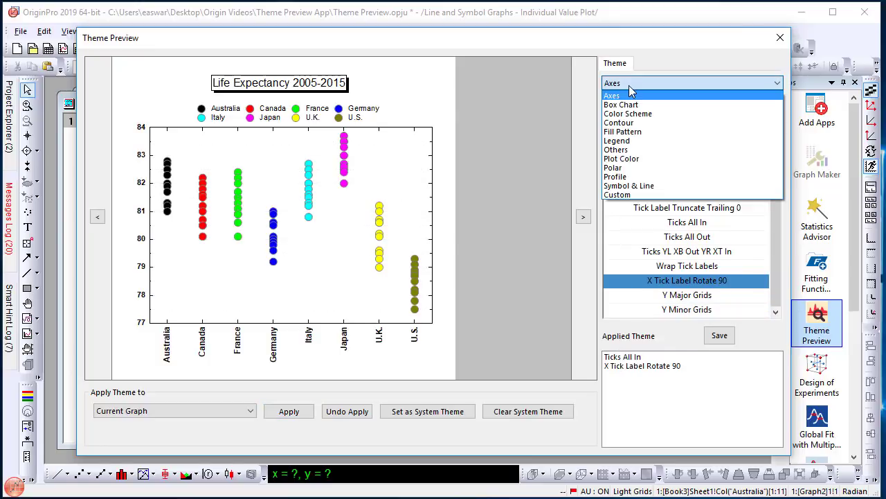
{"action": "left_click", "coordinate": [628, 114]}
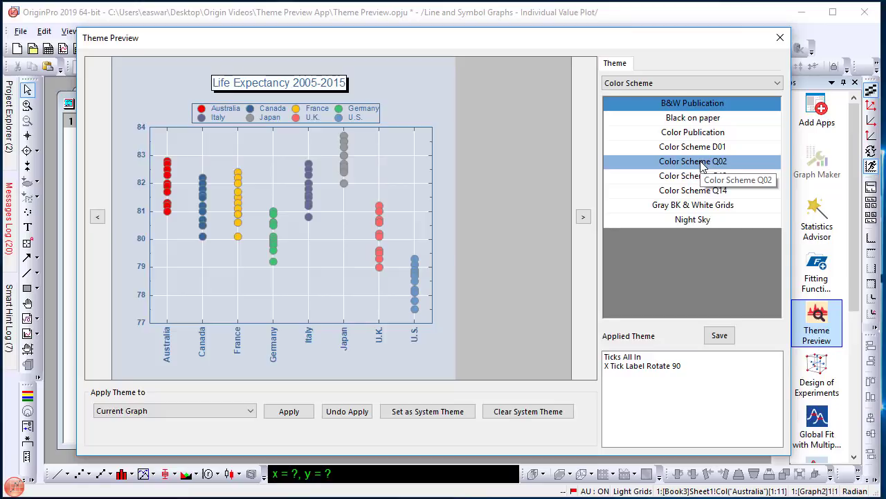
{"action": "left_click", "coordinate": [703, 165]}
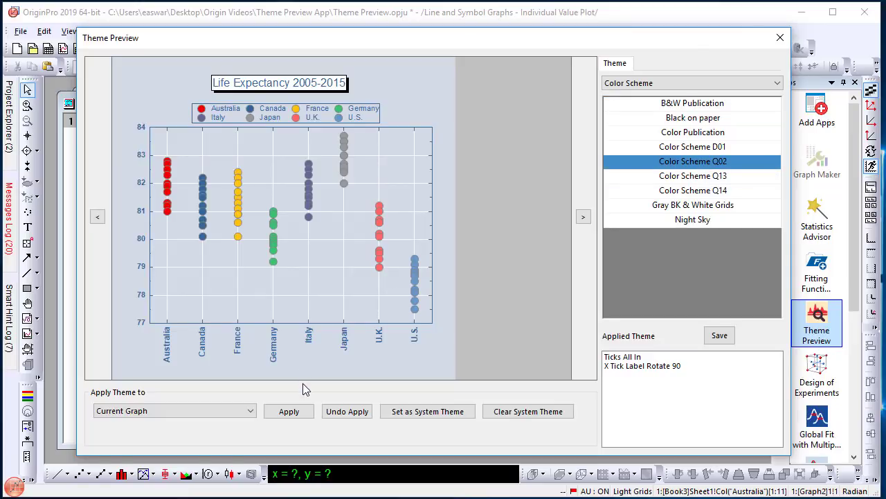
{"action": "left_click", "coordinate": [302, 413]}
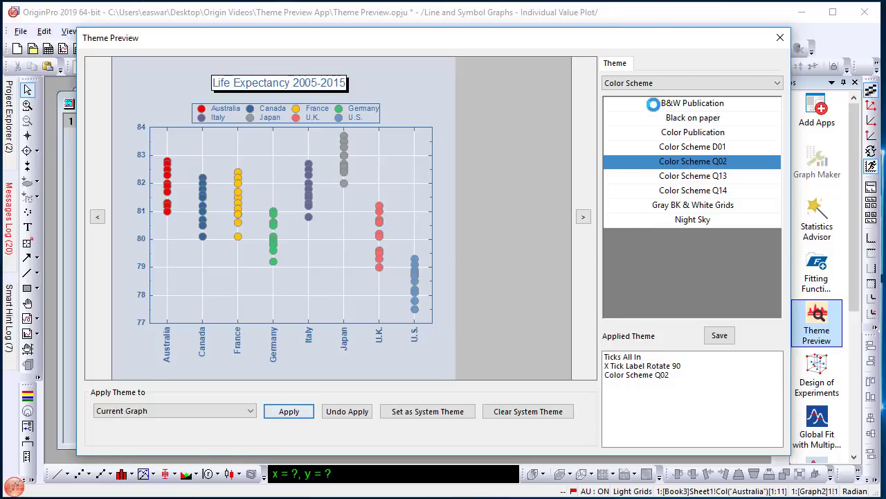
{"action": "left_click", "coordinate": [648, 84]}
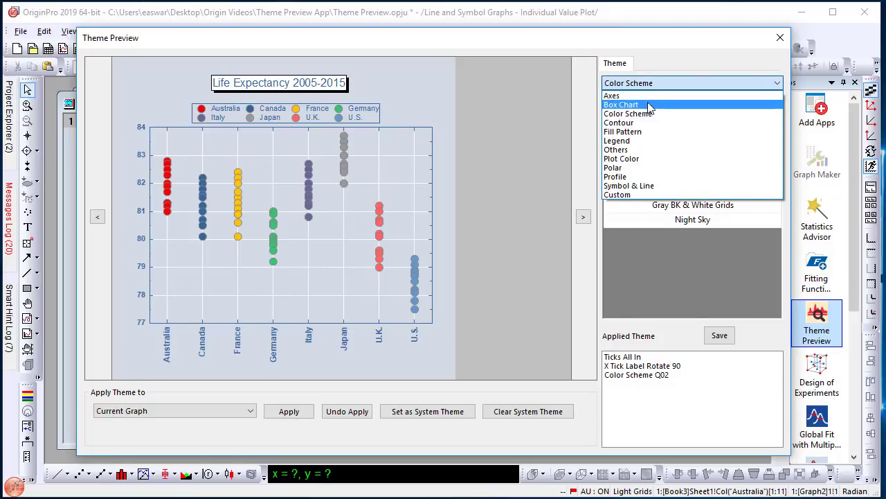
Step: Apply the Q05 Moderate2 theme from the Plot Color category
{"action": "left_click", "coordinate": [626, 159]}
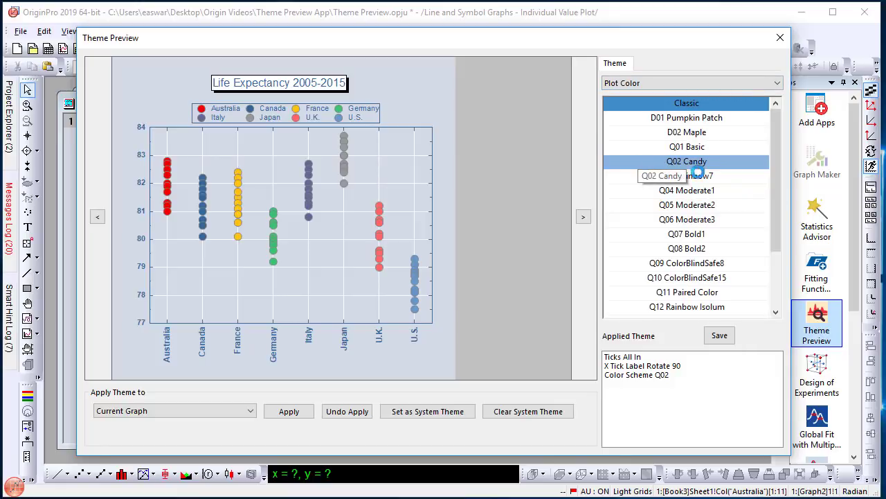
{"action": "left_click", "coordinate": [694, 207]}
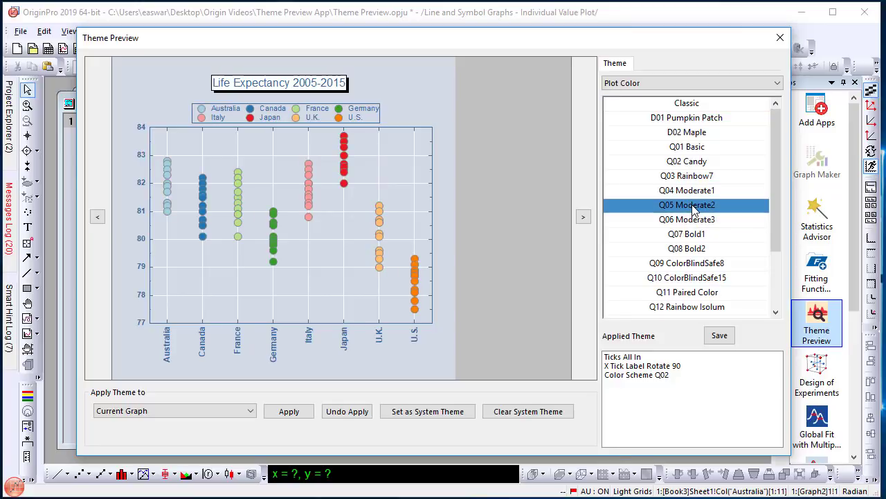
{"action": "left_click", "coordinate": [291, 413]}
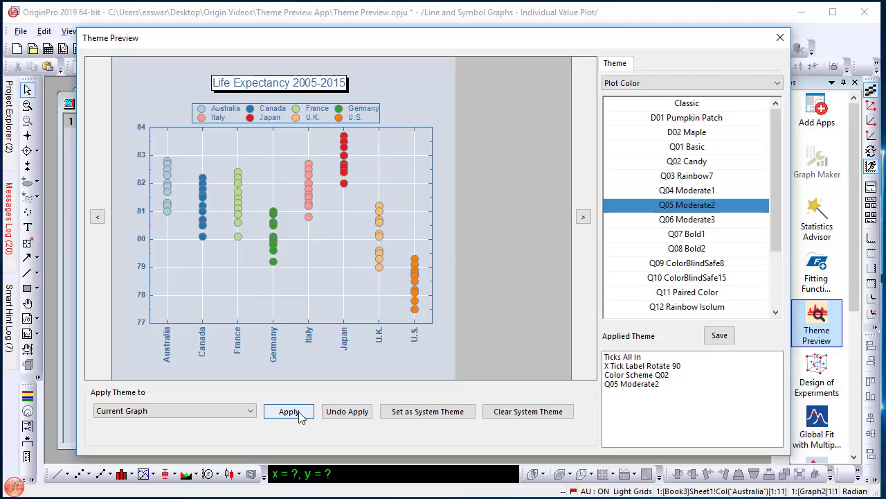
{"action": "left_click", "coordinate": [644, 83]}
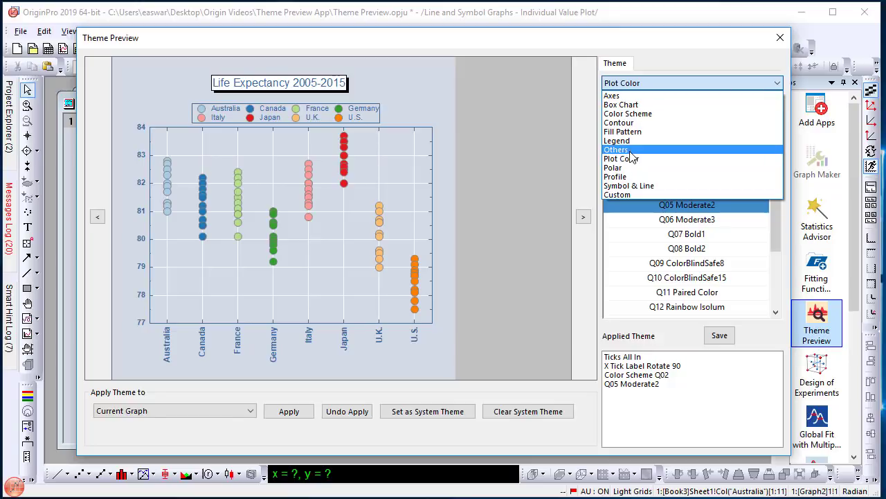
Step: Apply the Times New Roman Font theme from the Others category
{"action": "left_click", "coordinate": [721, 150]}
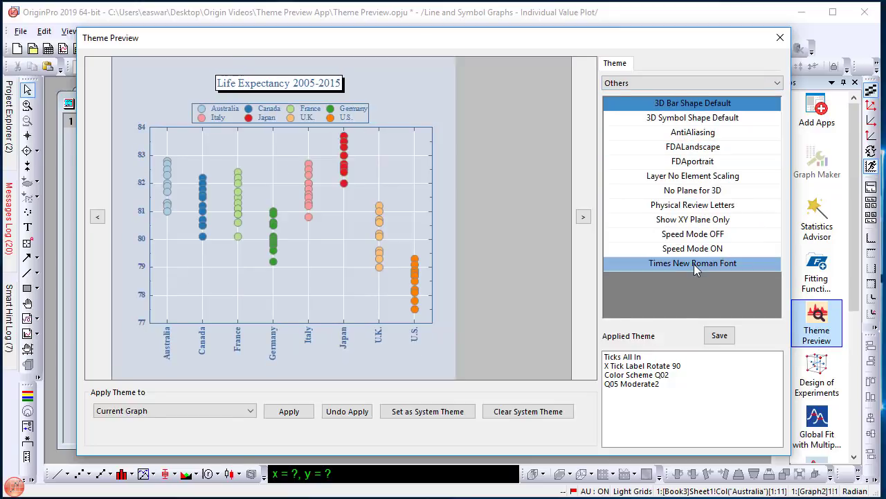
{"action": "left_click", "coordinate": [694, 263]}
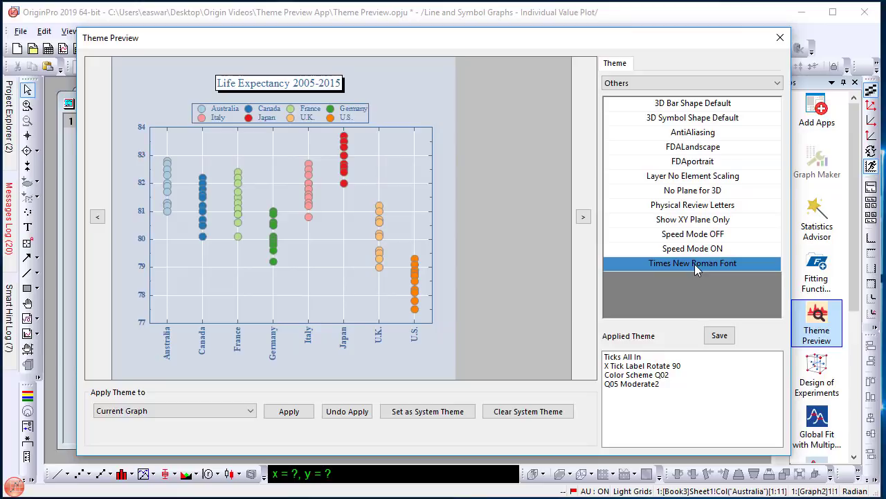
{"action": "left_click", "coordinate": [289, 411]}
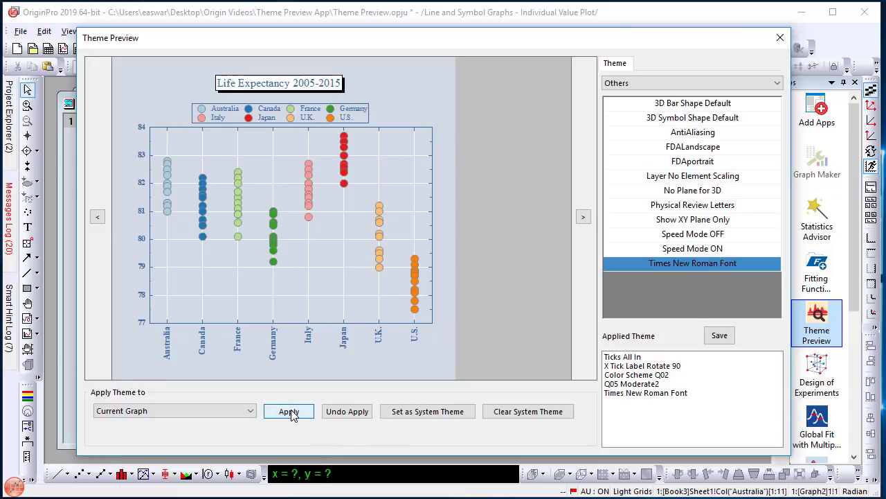
{"action": "left_click", "coordinate": [665, 83]}
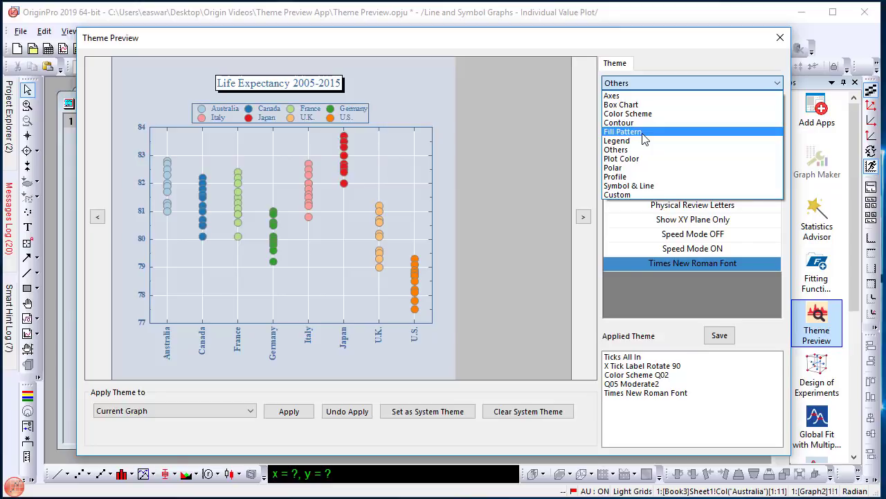
{"action": "left_click", "coordinate": [651, 83]}
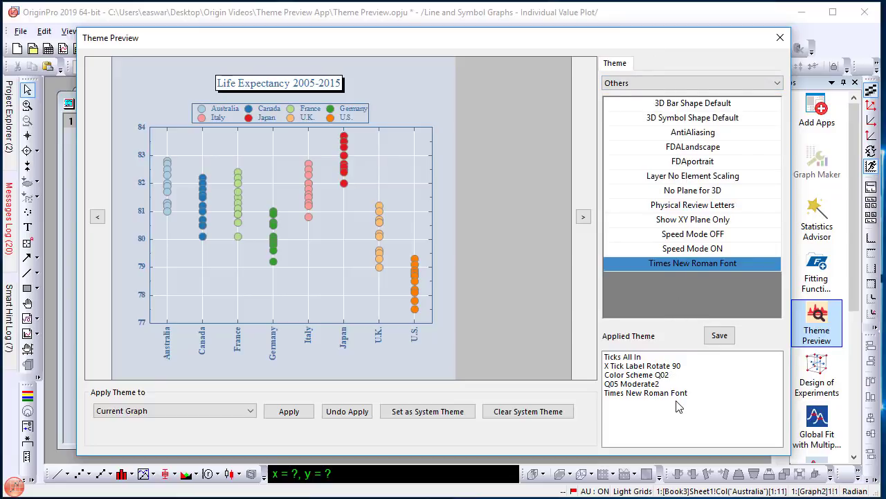
Step: Save the applied themes as custom theme 'My Theme1' and close Theme Preview
{"action": "left_click", "coordinate": [721, 337]}
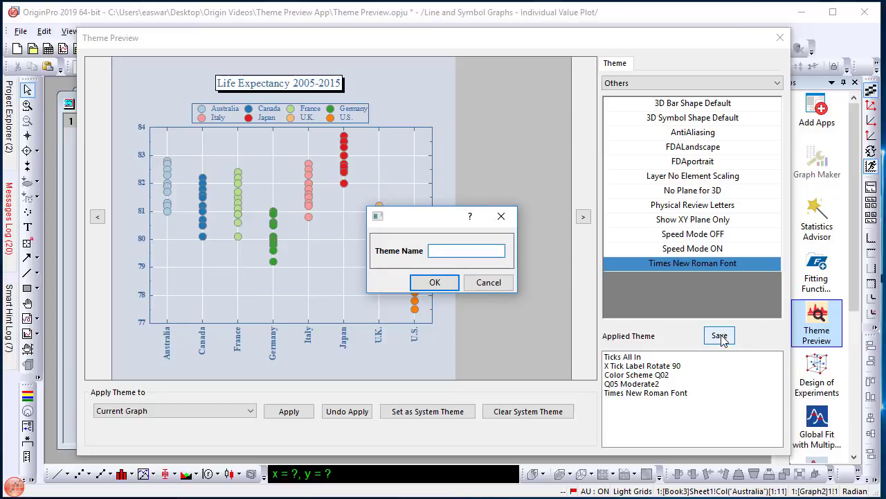
{"action": "type", "text": "My Theme1"}
{"action": "left_click", "coordinate": [431, 282]}
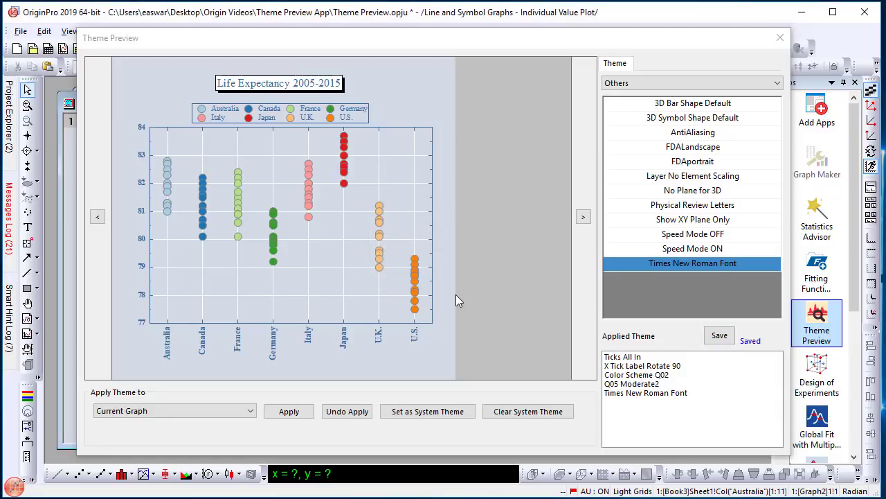
{"action": "left_click_drag", "start_coordinate": [300, 47], "coordinate": [388, 61]}
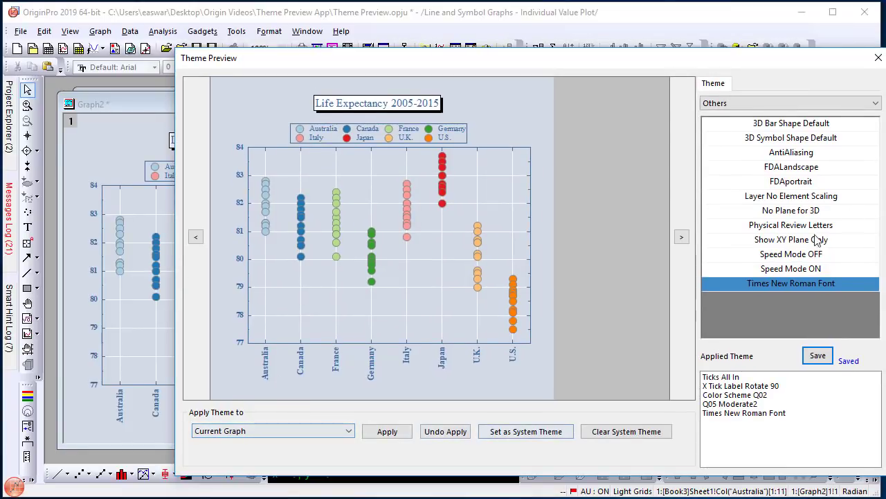
{"action": "left_click", "coordinate": [878, 57]}
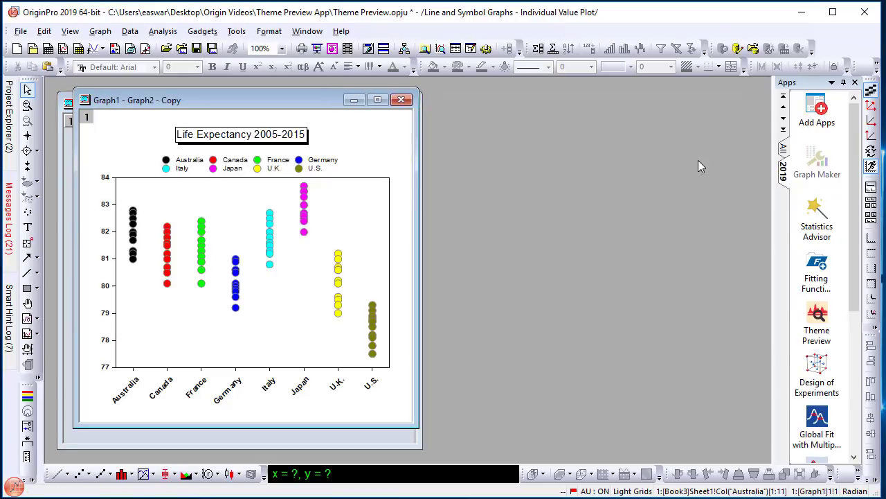
Step: Apply the custom My Theme1 to the graph copy via Theme Preview's Custom category
{"action": "left_click", "coordinate": [818, 313]}
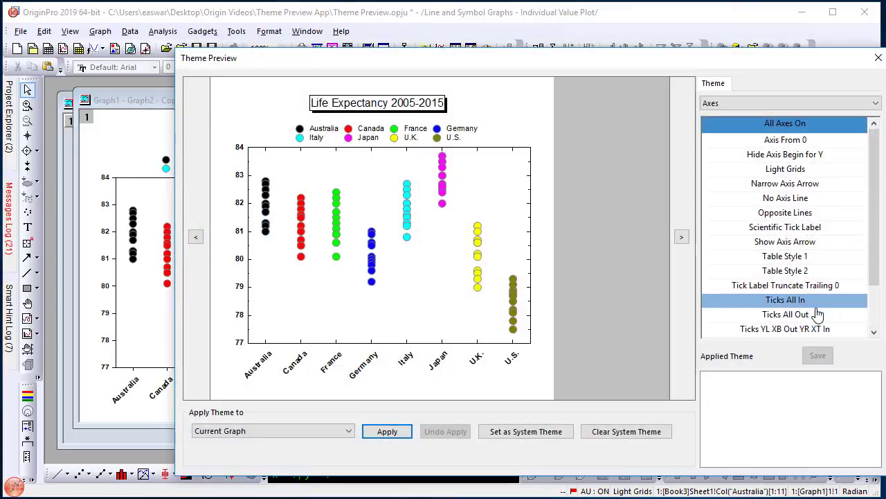
{"action": "left_click", "coordinate": [700, 103]}
{"action": "left_click", "coordinate": [692, 214]}
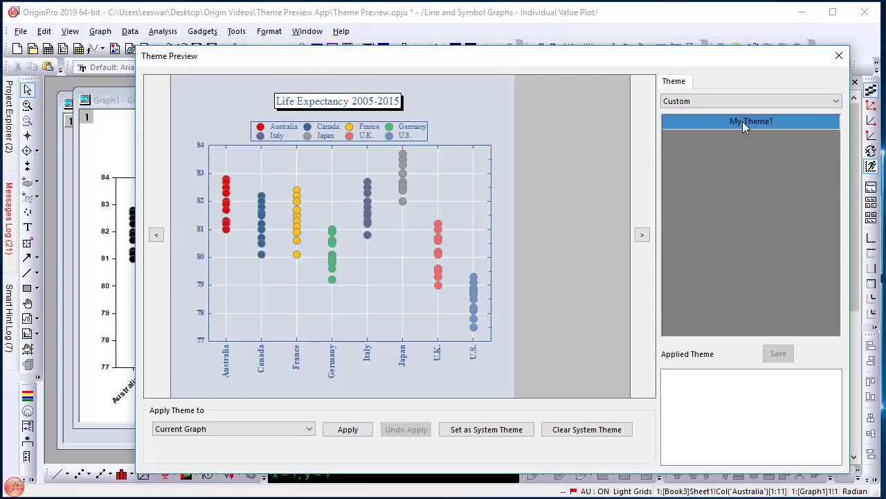
{"action": "left_click", "coordinate": [348, 430]}
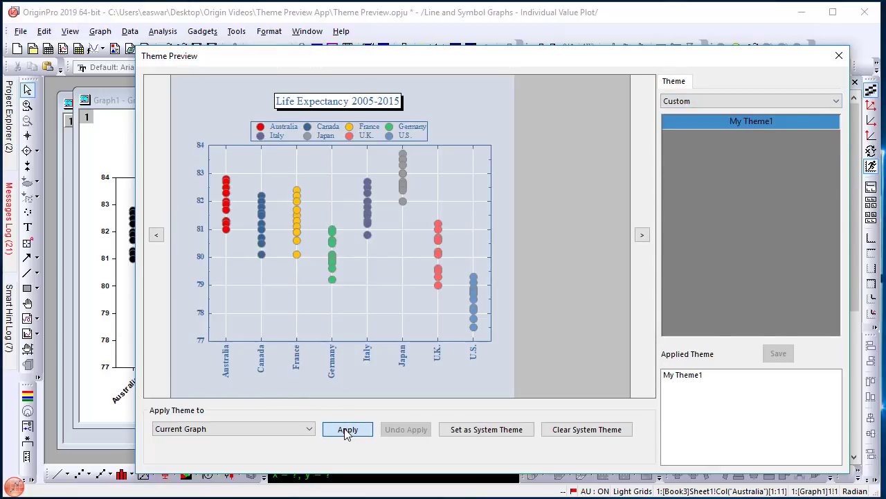
{"action": "left_click_drag", "start_coordinate": [254, 51], "coordinate": [272, 26]}
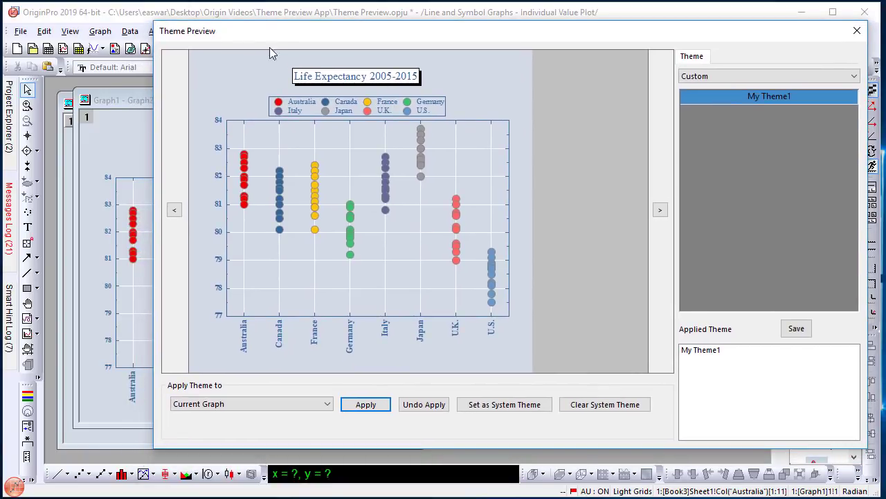
{"action": "left_click", "coordinate": [328, 405]}
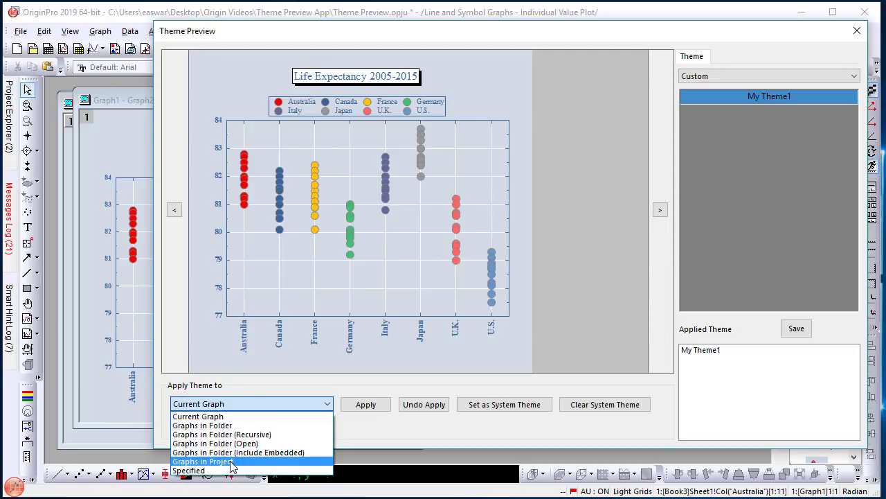
Step: Close Theme Preview keeping Current Graph, then show the Theme Preview app's context options
{"action": "left_click", "coordinate": [857, 35]}
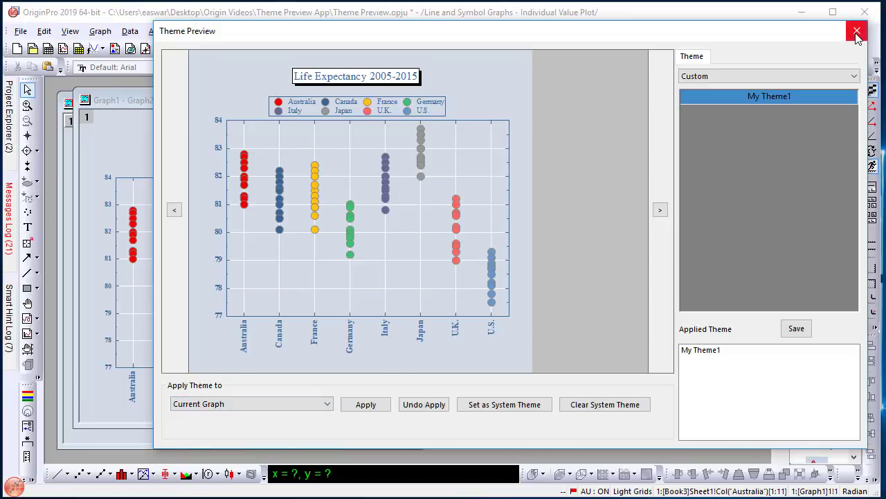
{"action": "left_click", "coordinate": [858, 33]}
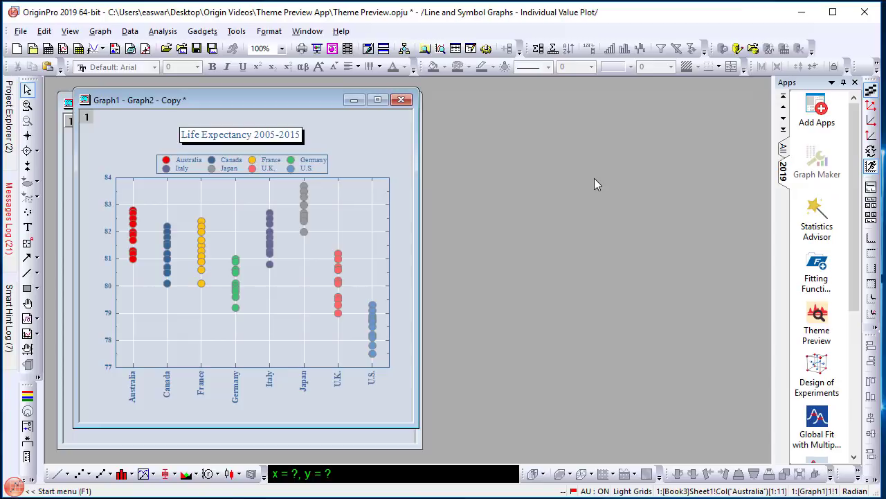
{"action": "right_click", "coordinate": [820, 328]}
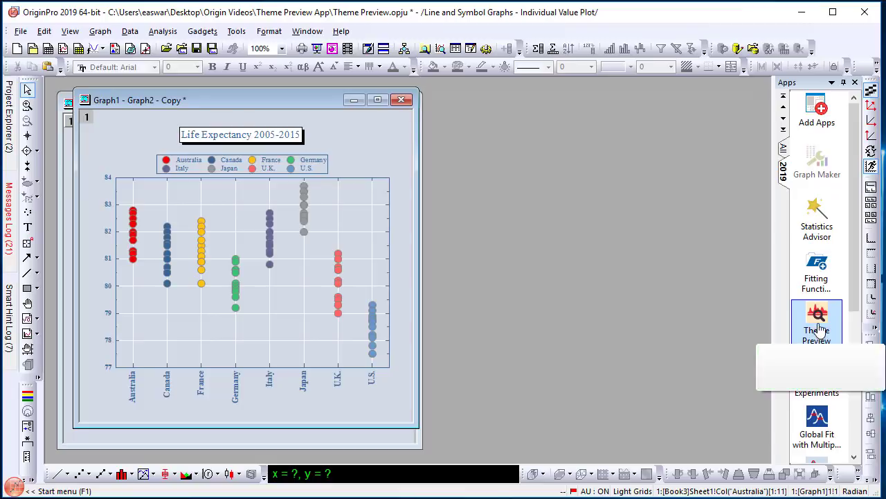